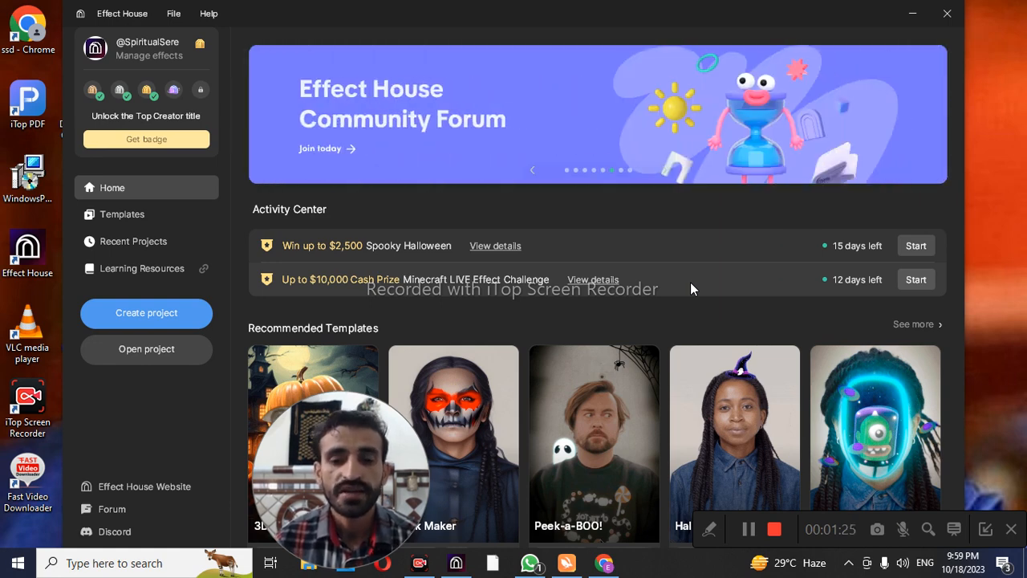
- Create a new blank effect project
{"action": "left_click", "coordinate": [177, 319]}
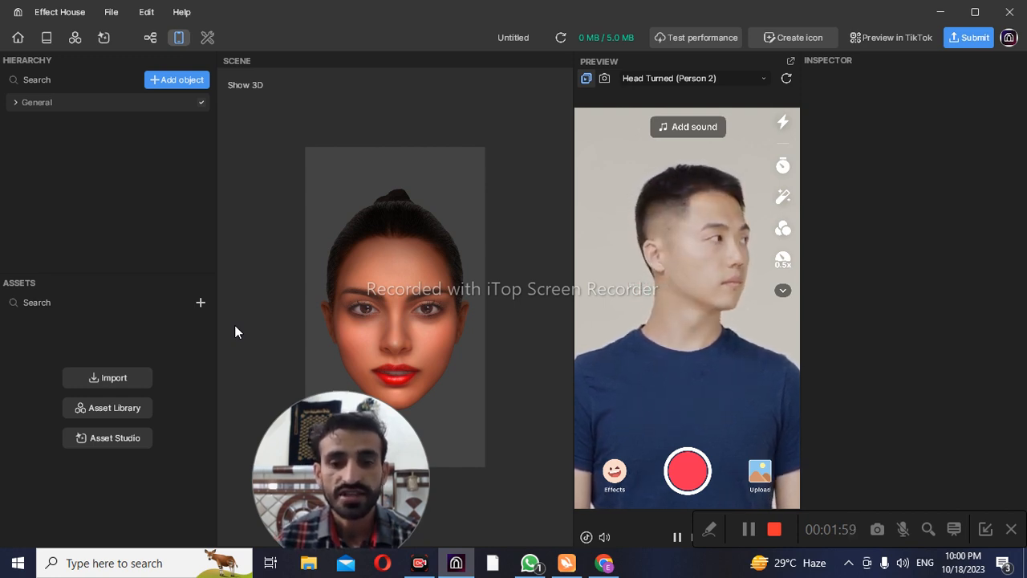
- Switch to Chrome, search Google for Sketchfab in a new tab and open the Sketchfab website
{"action": "left_click", "coordinate": [604, 566]}
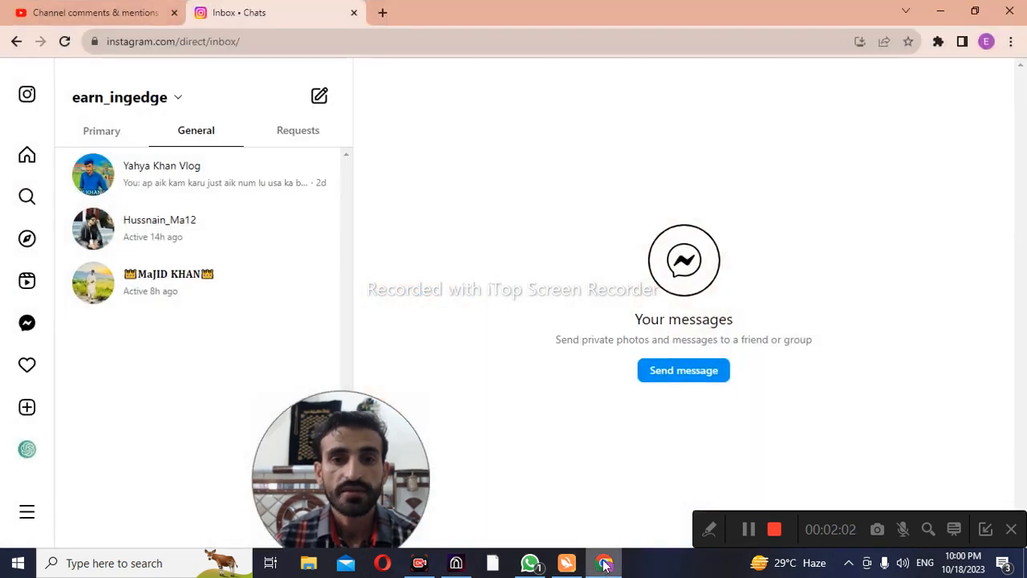
{"action": "left_click", "coordinate": [383, 14]}
{"action": "left_click", "coordinate": [390, 298]}
{"action": "type", "text": "skach"}
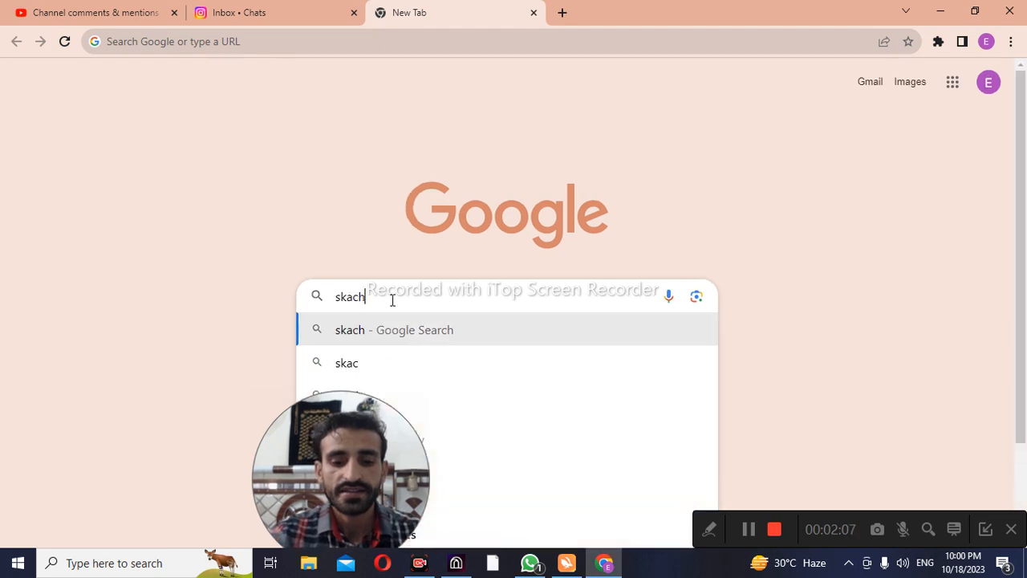
{"action": "type", "text": "tc"}
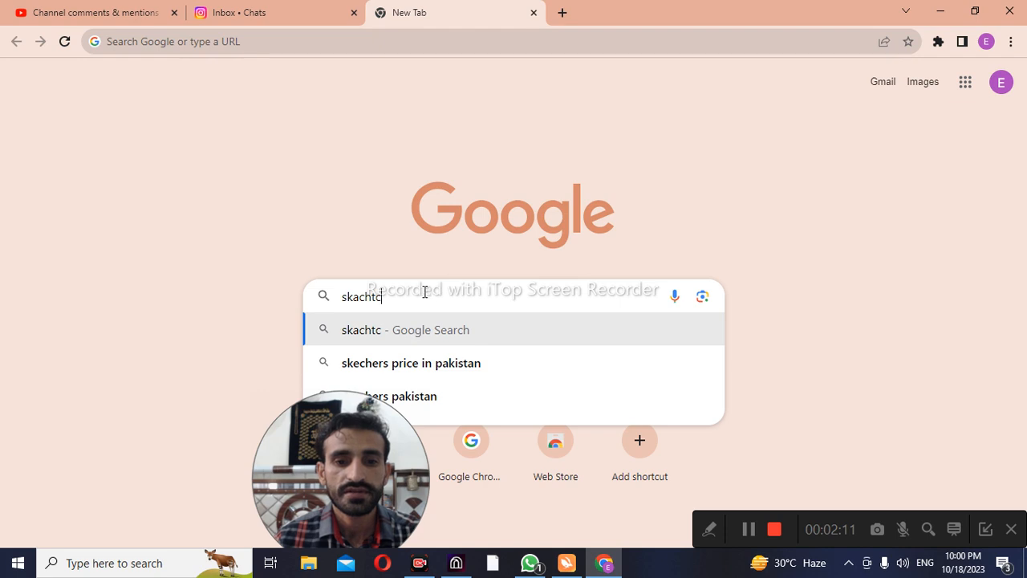
{"action": "key", "text": "BackSpace"}
{"action": "key", "text": "BackSpace"}
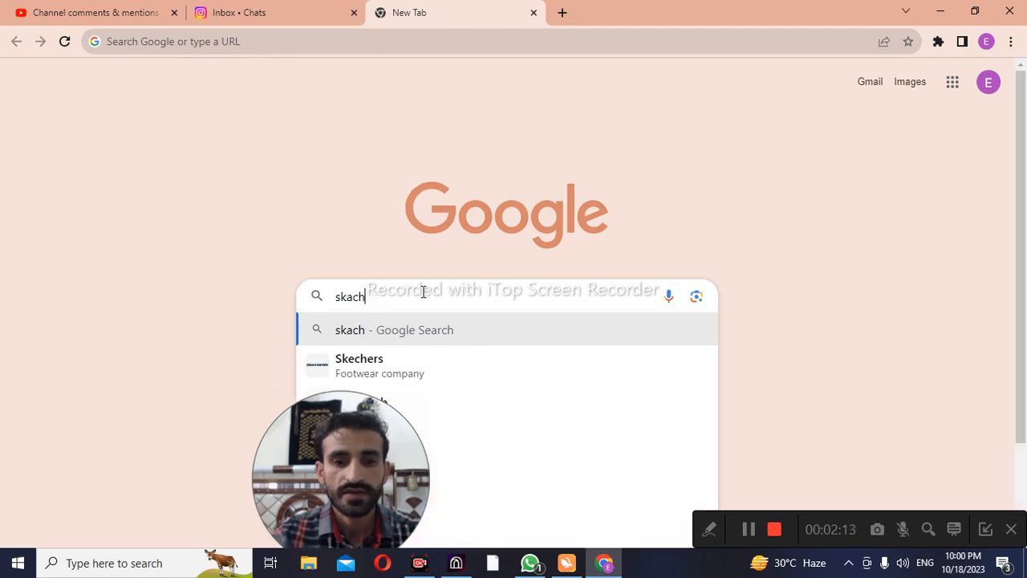
{"action": "type", "text": "f"}
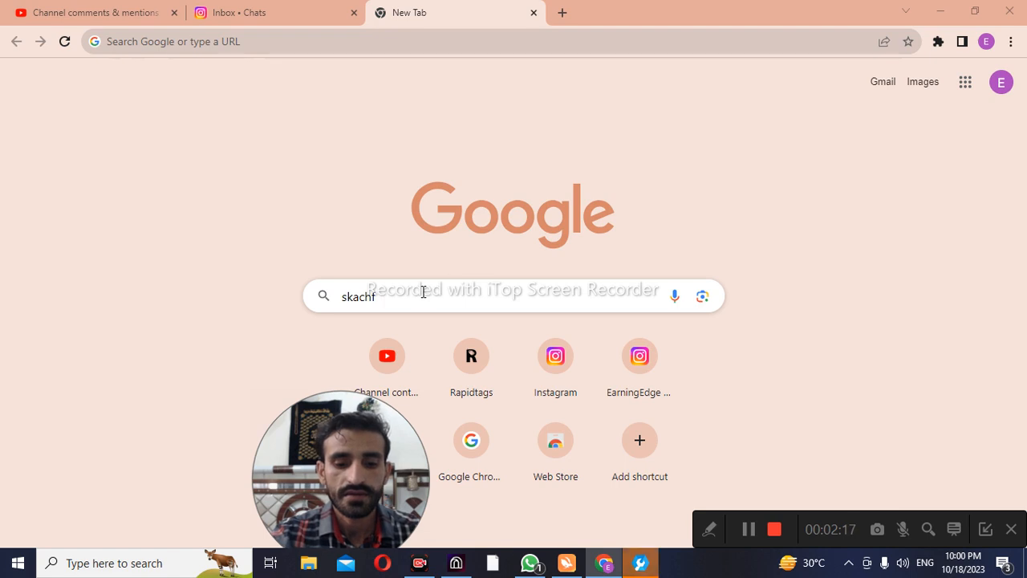
{"action": "type", "text": "ab"}
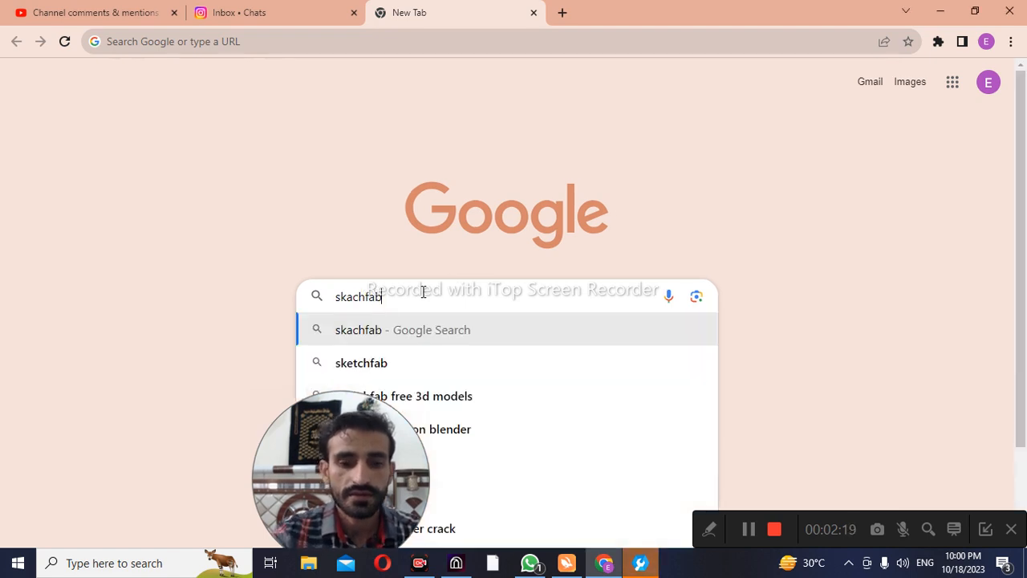
{"action": "key", "text": "Return"}
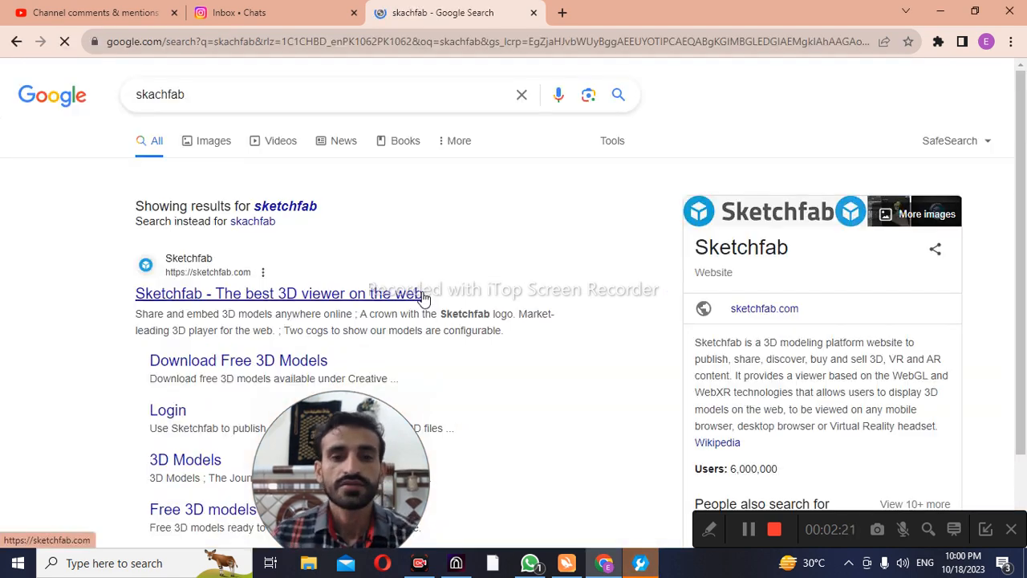
{"action": "left_click", "coordinate": [289, 208]}
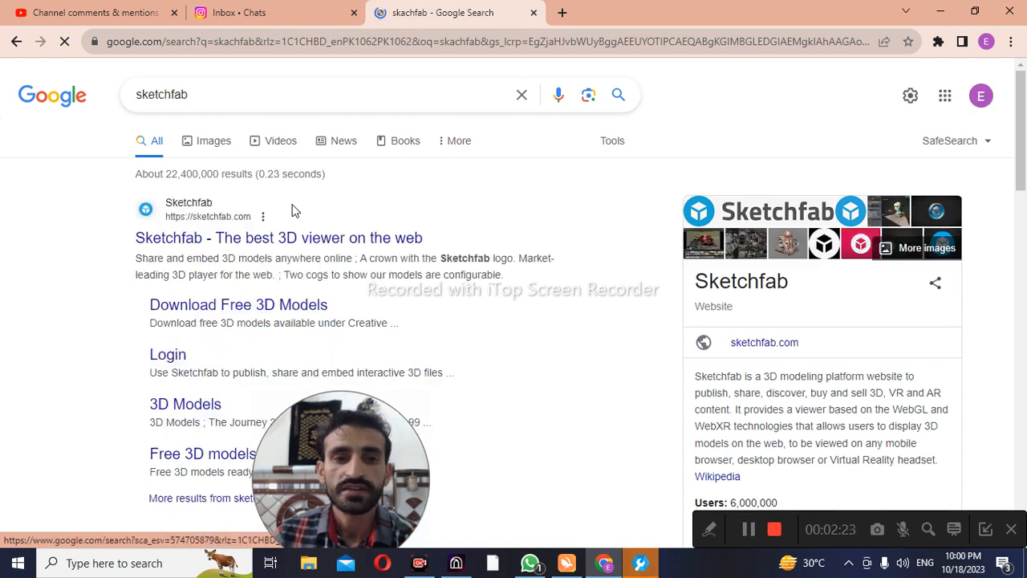
{"action": "left_click", "coordinate": [251, 238]}
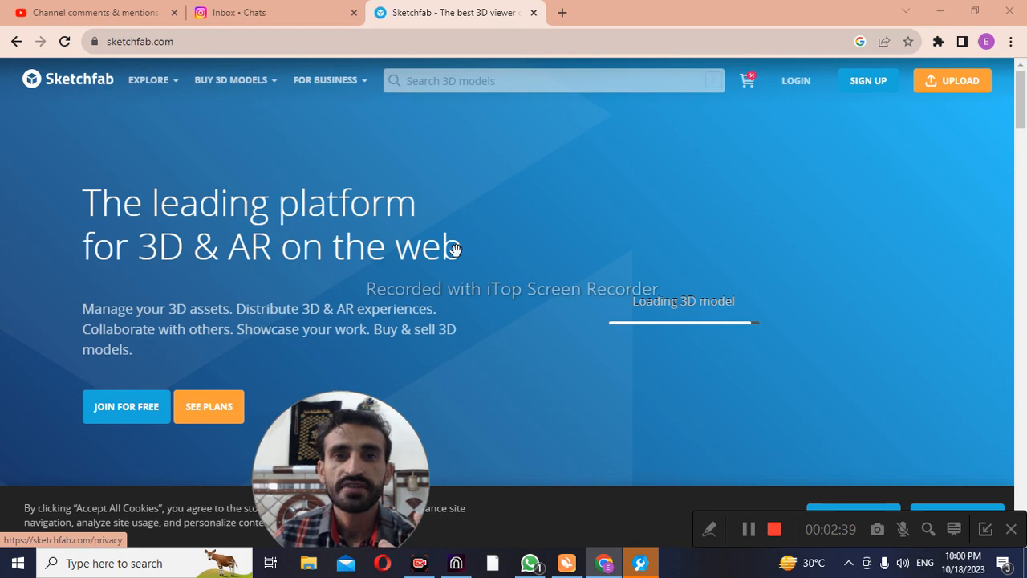
- Return to Effect House and close the PC Repair program window that covers it
{"action": "left_click", "coordinate": [943, 16]}
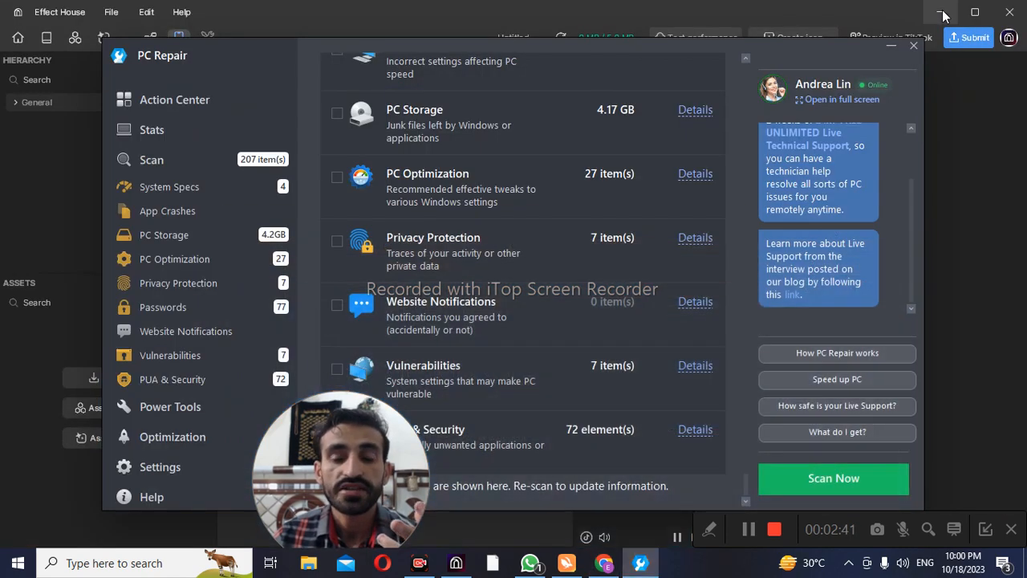
{"action": "left_click", "coordinate": [913, 46]}
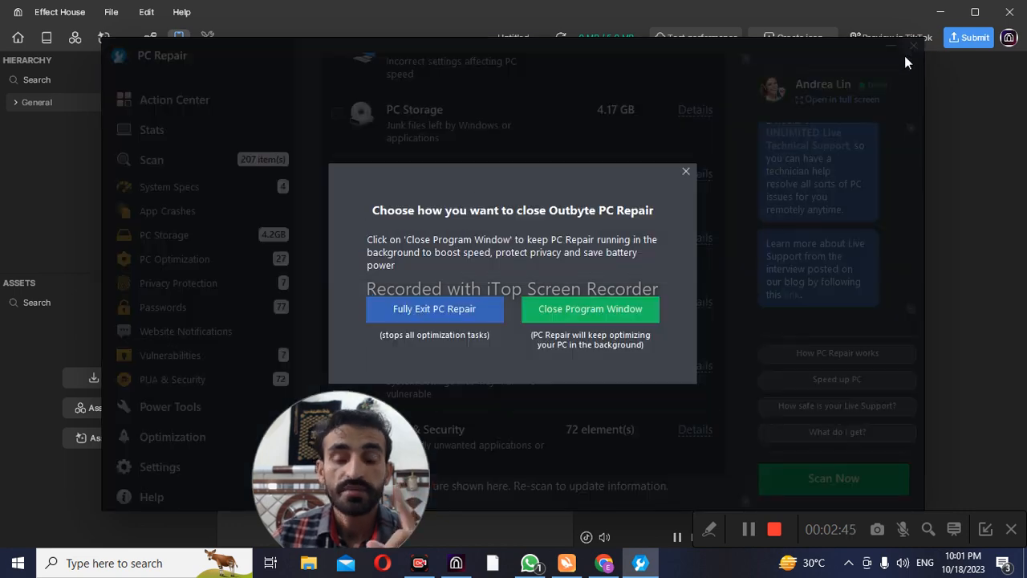
{"action": "left_click", "coordinate": [612, 308]}
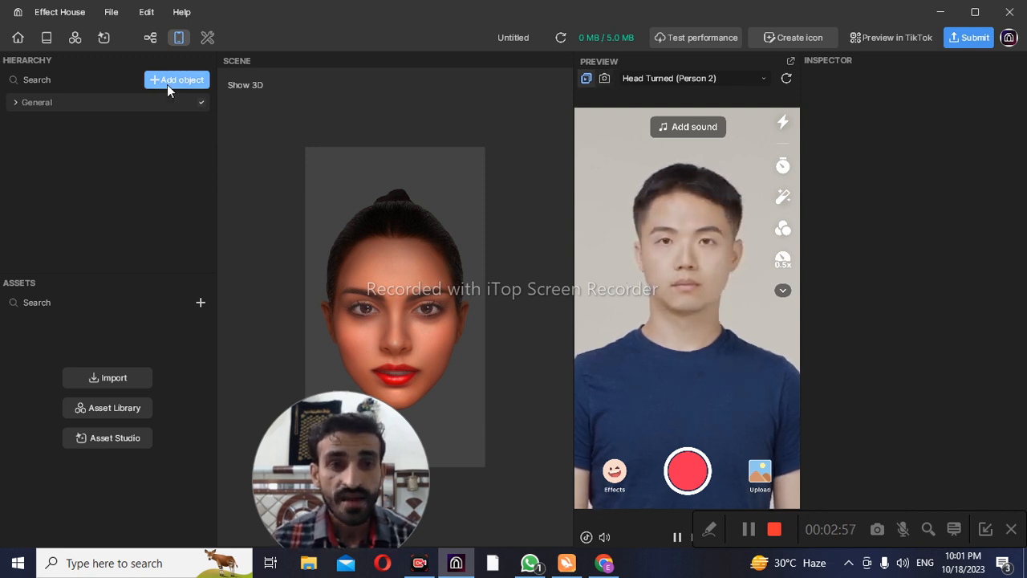
- Import the dishonored2_mask GLB model from the Desktop folder into the project assets with vertex color import enabled
{"action": "left_click", "coordinate": [196, 302]}
{"action": "mouse_move", "coordinate": [263, 292]}
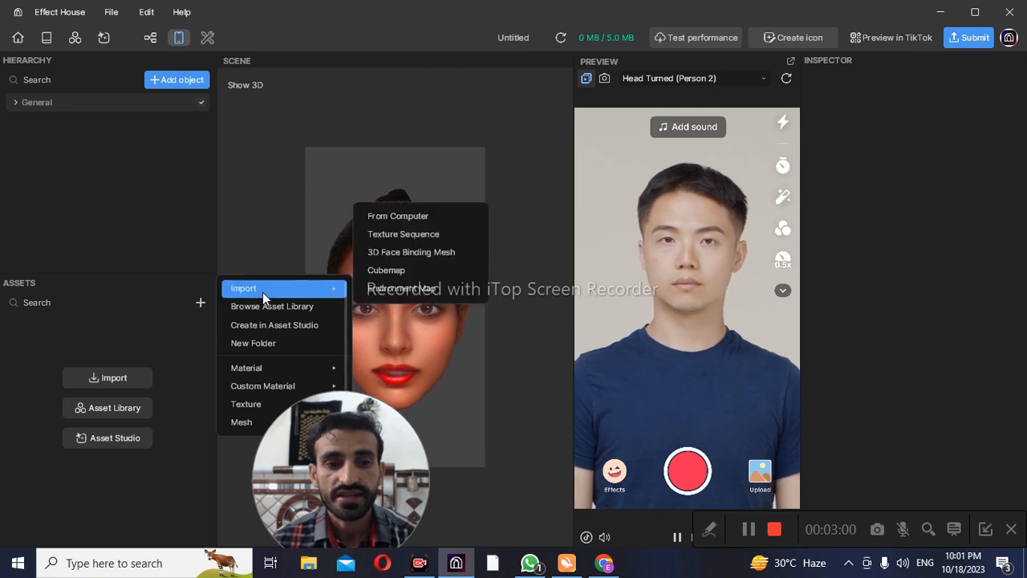
{"action": "left_click", "coordinate": [408, 218]}
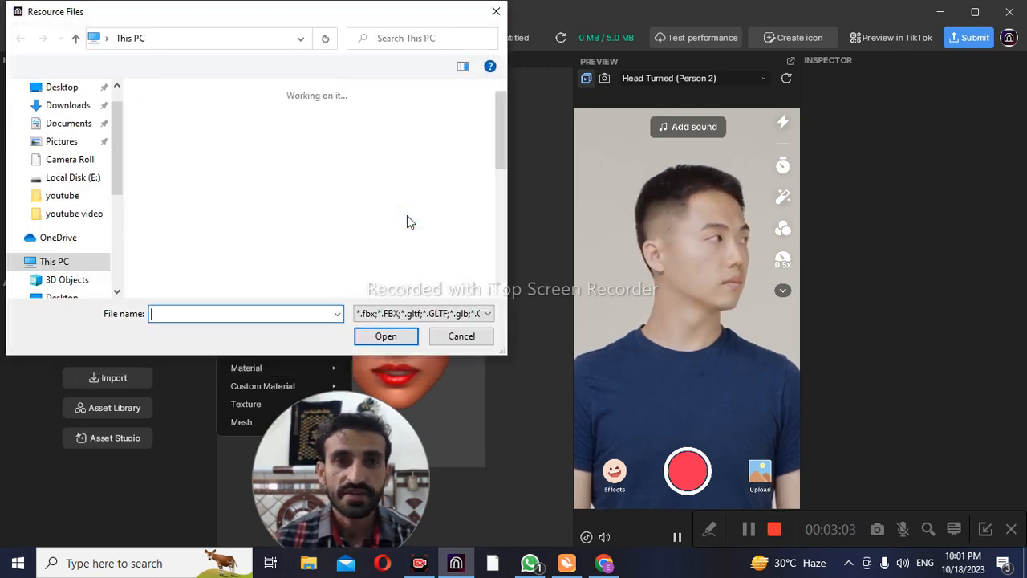
{"action": "scroll", "coordinate": [193, 218], "scroll_direction": "down", "scroll_amount": 3}
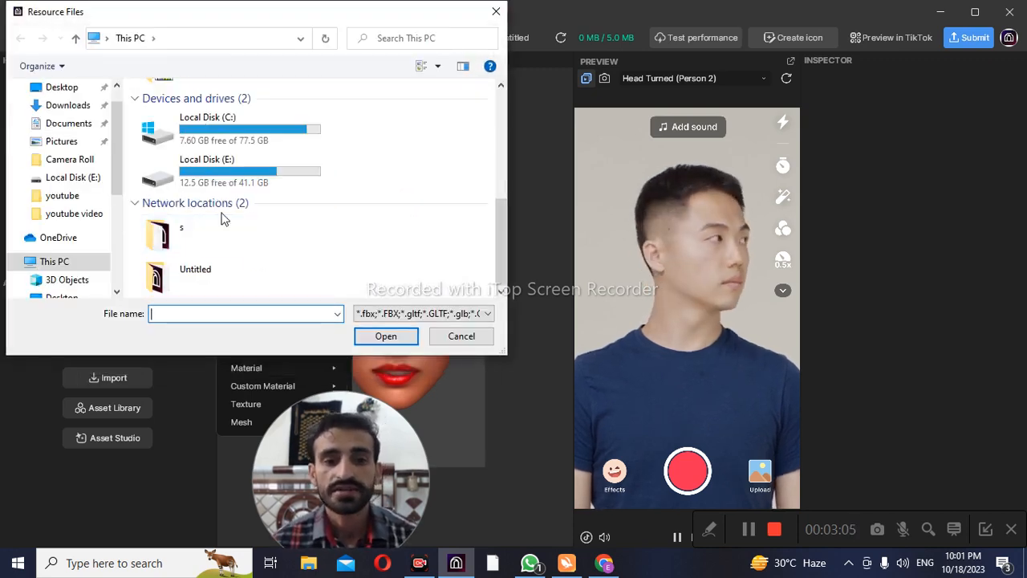
{"action": "left_click", "coordinate": [61, 88]}
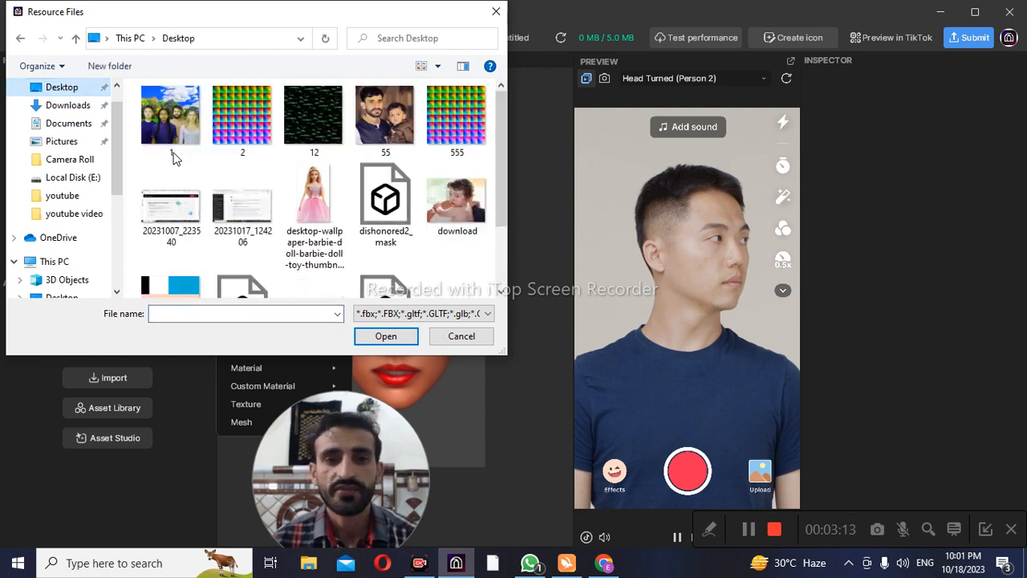
{"action": "scroll", "coordinate": [175, 158], "scroll_direction": "down", "scroll_amount": 1}
{"action": "left_click", "coordinate": [386, 150]}
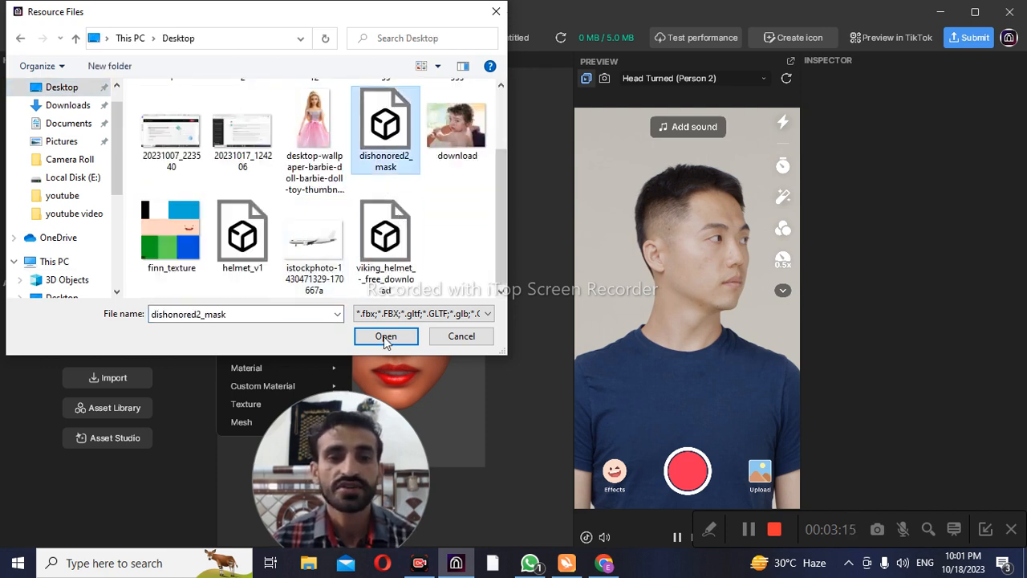
{"action": "left_click", "coordinate": [385, 337]}
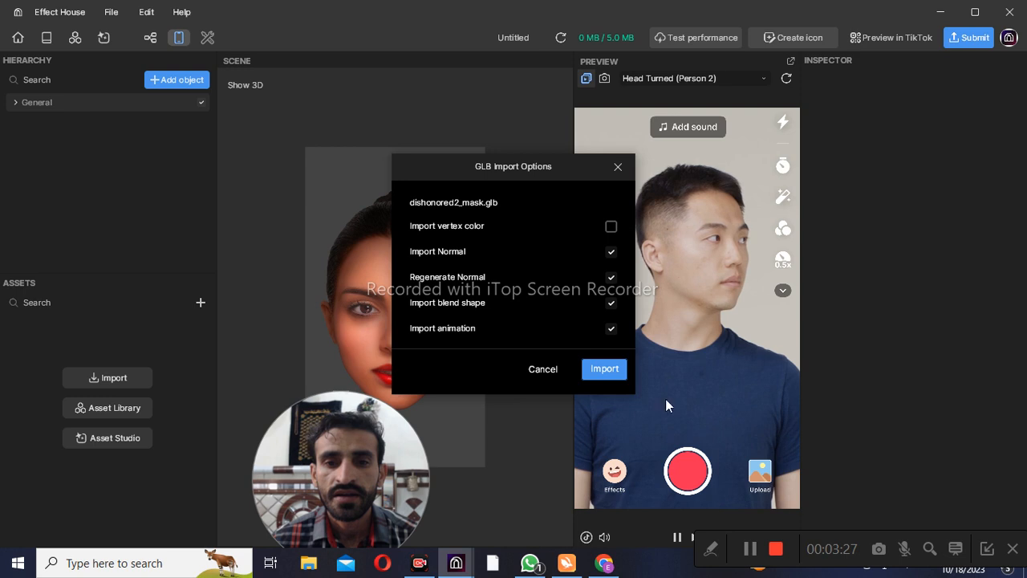
{"action": "left_click", "coordinate": [610, 226]}
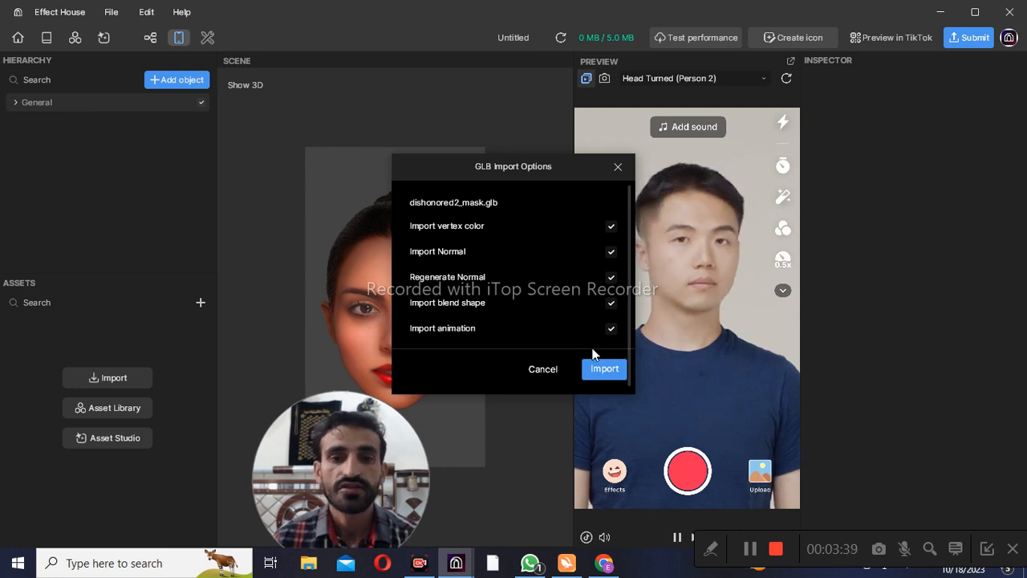
{"action": "left_click", "coordinate": [608, 369]}
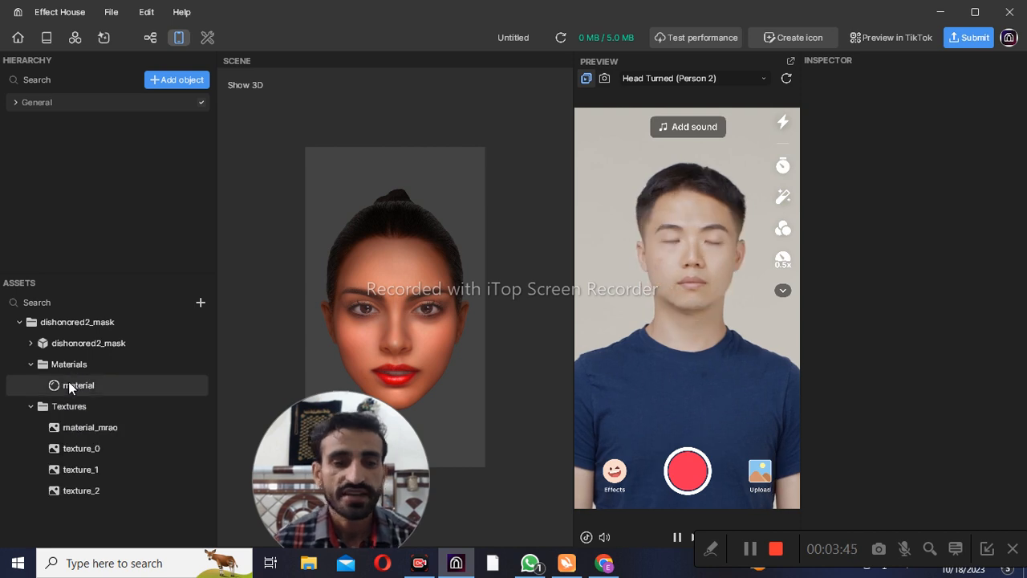
- Examine the imported mask's material_mrao, texture_0 and texture_1 textures
{"action": "left_click", "coordinate": [72, 431]}
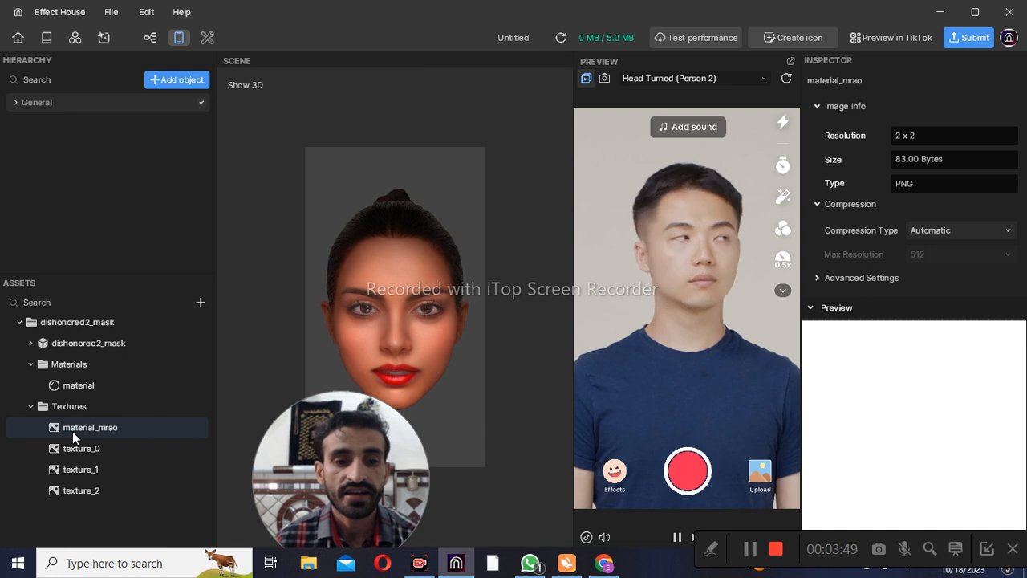
{"action": "left_click", "coordinate": [74, 446]}
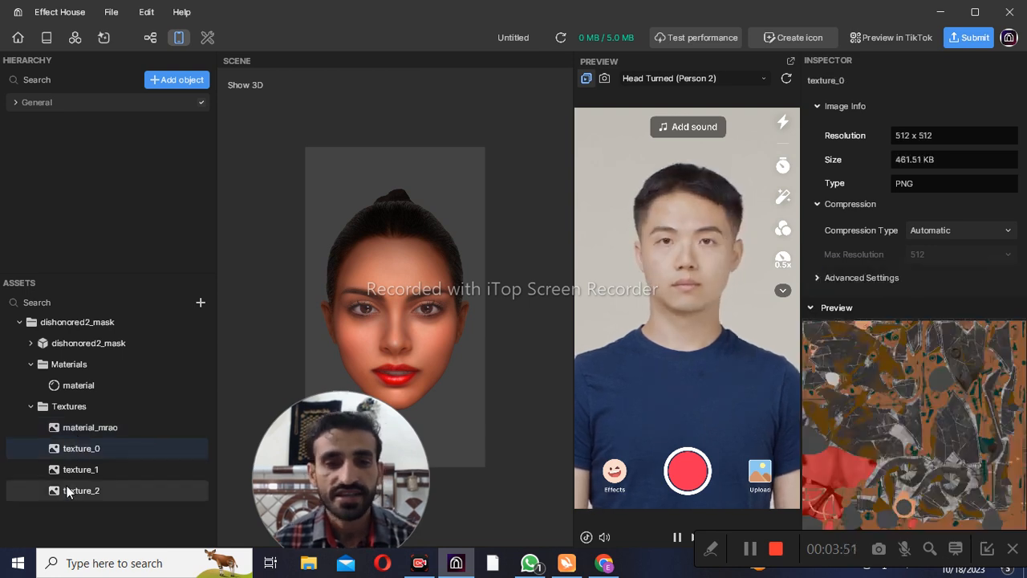
{"action": "left_click", "coordinate": [78, 472]}
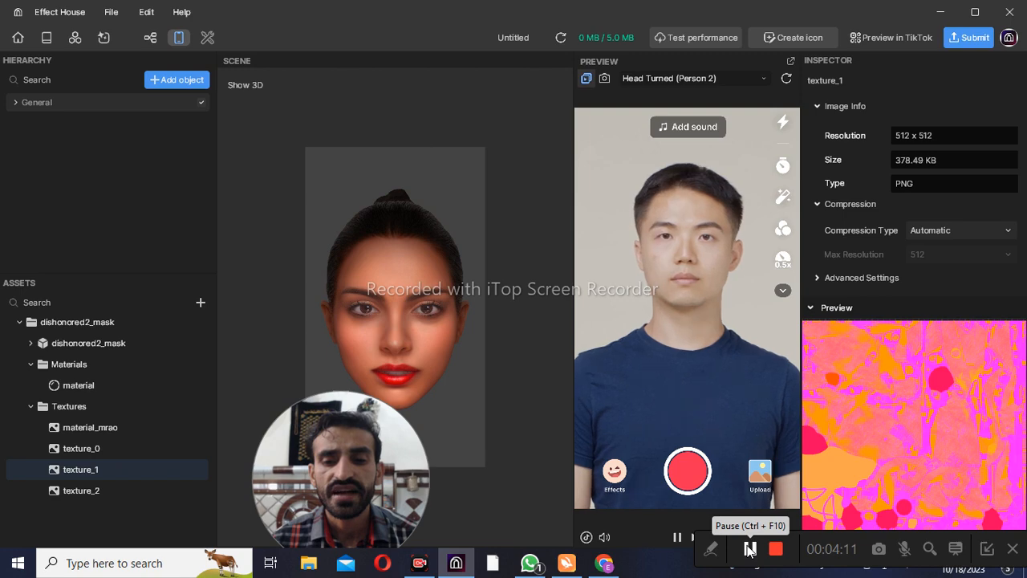
{"action": "left_click", "coordinate": [111, 12]}
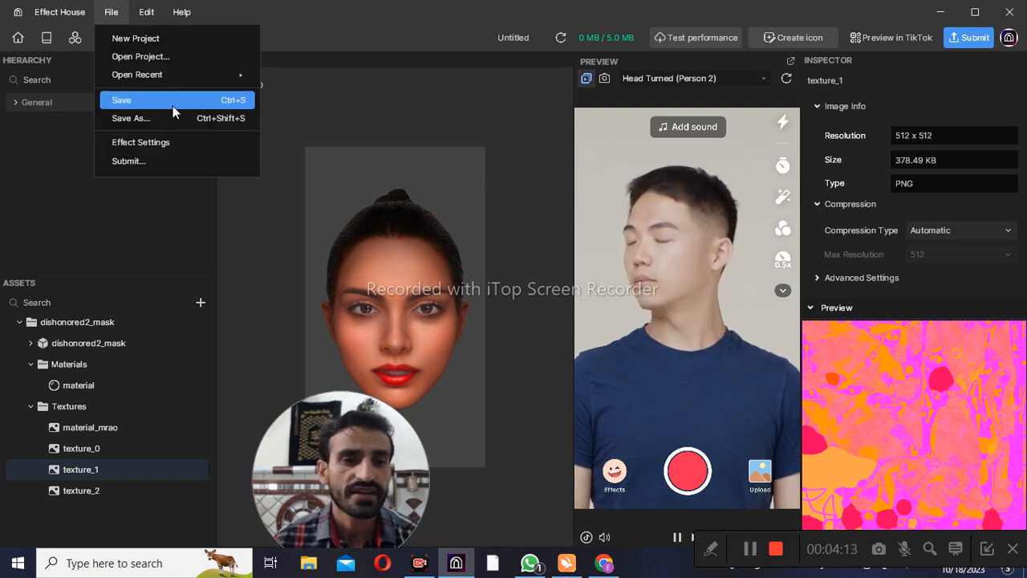
- Lower the dishonored2_mask object in the scene to about Y -14.2, Z 5.08 and scale it uniformly to 0.6
{"action": "left_click", "coordinate": [105, 174]}
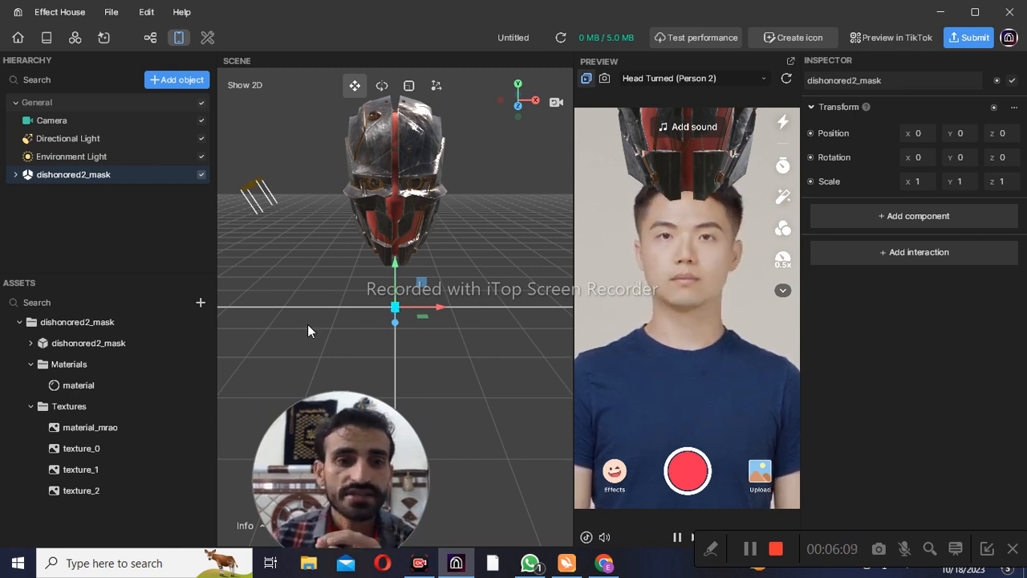
{"action": "left_click_drag", "start_coordinate": [395, 313], "coordinate": [395, 404]}
{"action": "left_click", "coordinate": [410, 85]}
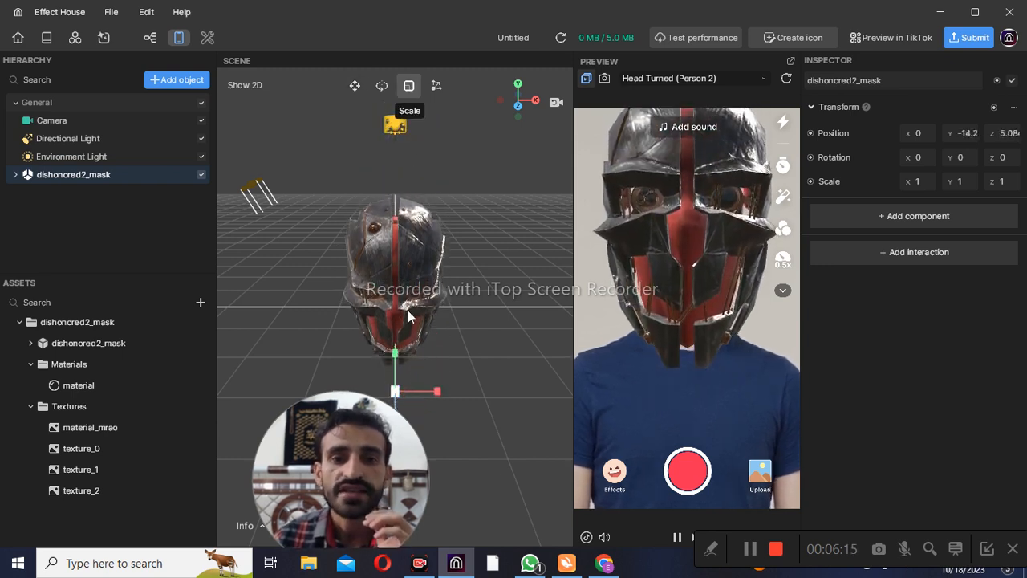
{"action": "left_click_drag", "start_coordinate": [396, 392], "coordinate": [403, 418]}
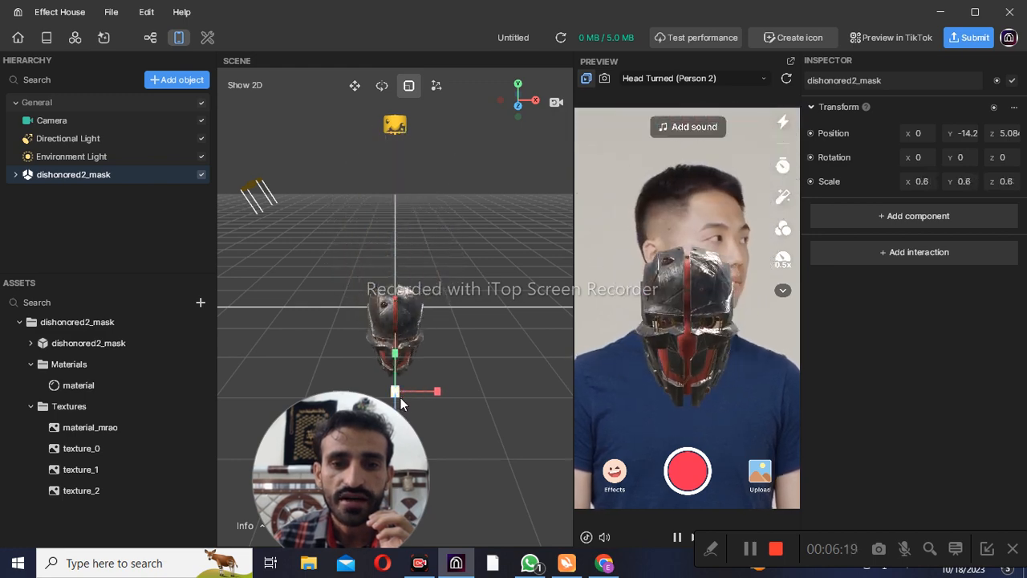
- Raise the mask over the face to about X -0.7, Y -5.4, Z -0.3 and enlarge it uniformly to about 0.76
{"action": "left_click", "coordinate": [355, 85]}
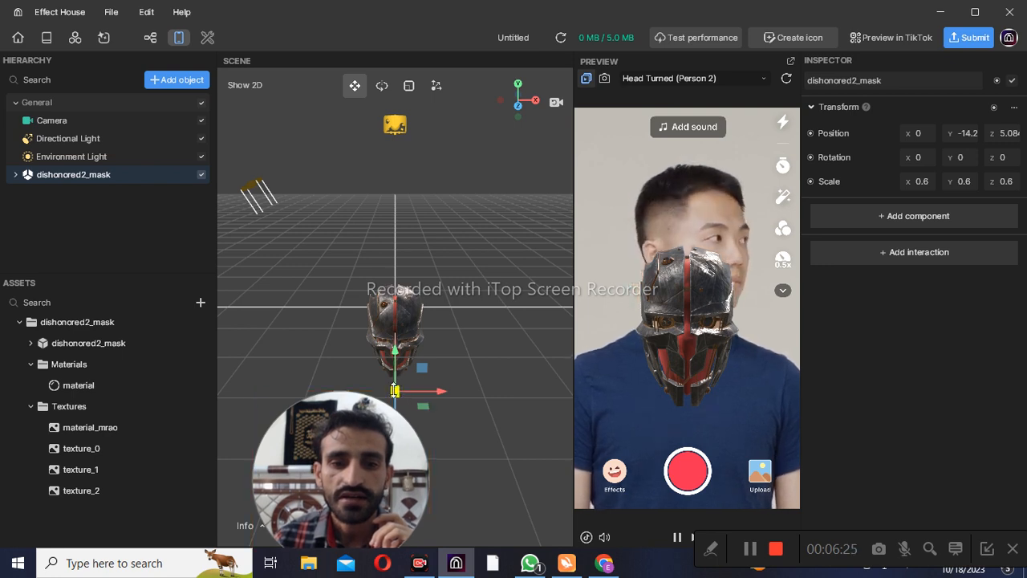
{"action": "left_click_drag", "start_coordinate": [395, 392], "coordinate": [390, 338]}
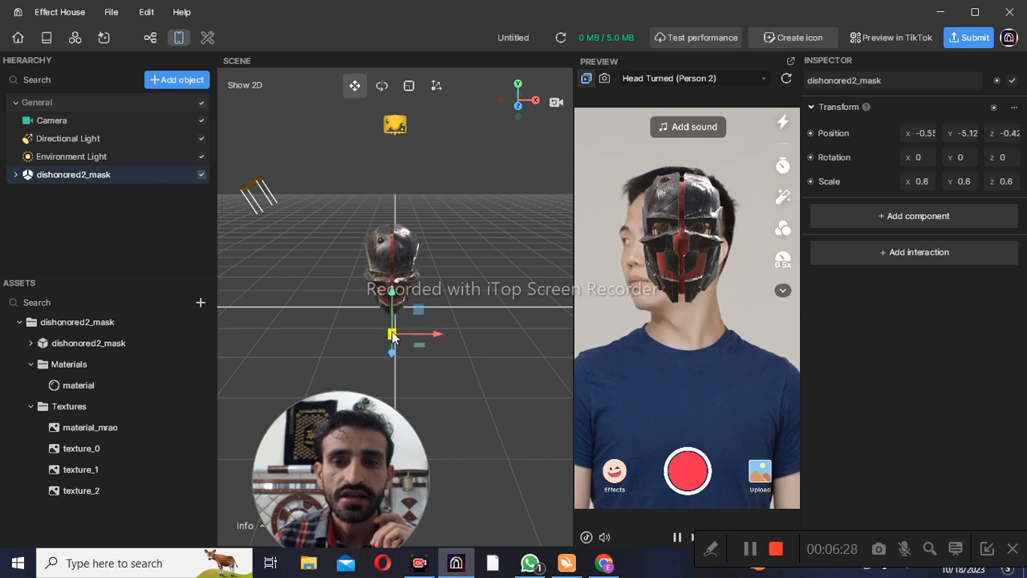
{"action": "left_click", "coordinate": [410, 86]}
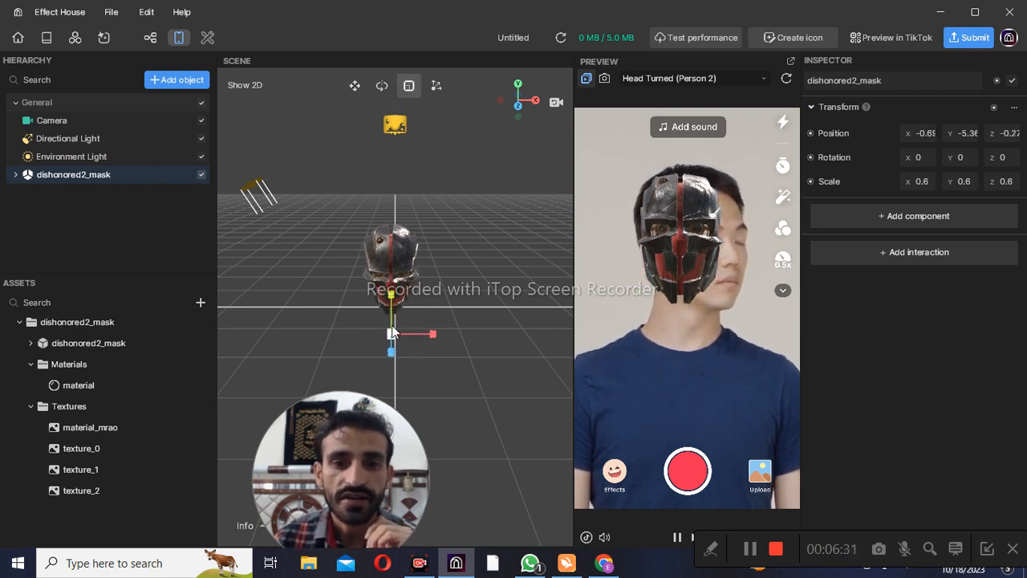
{"action": "left_click_drag", "start_coordinate": [391, 338], "coordinate": [394, 327]}
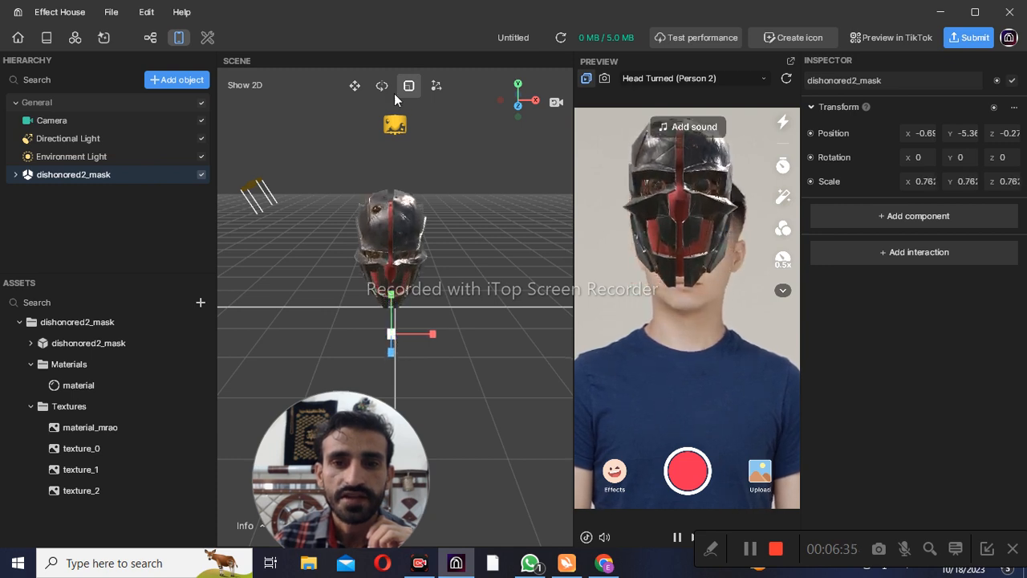
- Lower the enlarged mask to about X -0.8, Y -10.4, Z 1.9 so it covers the person's face
{"action": "left_click", "coordinate": [355, 86]}
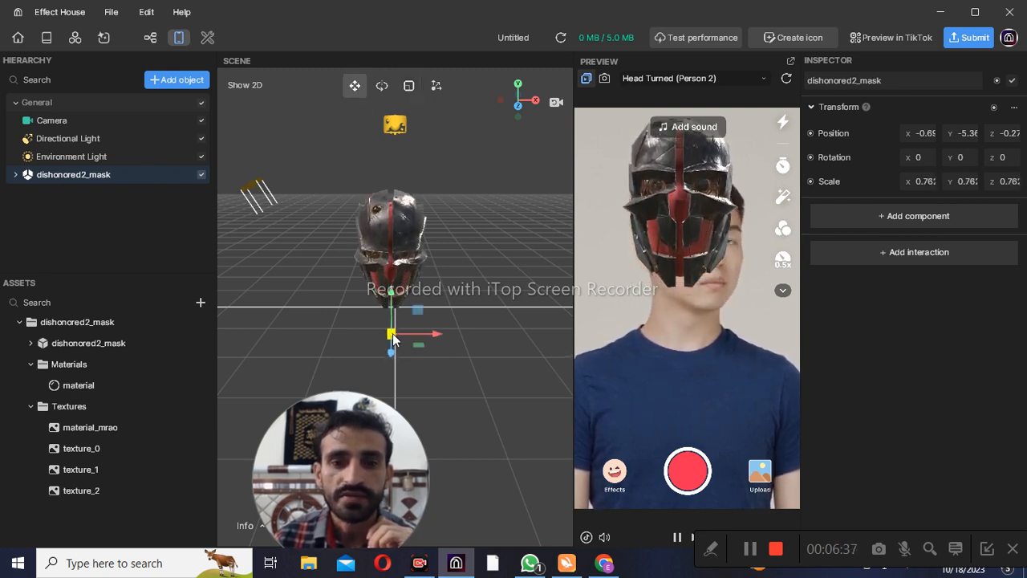
{"action": "left_click_drag", "start_coordinate": [392, 338], "coordinate": [392, 369]}
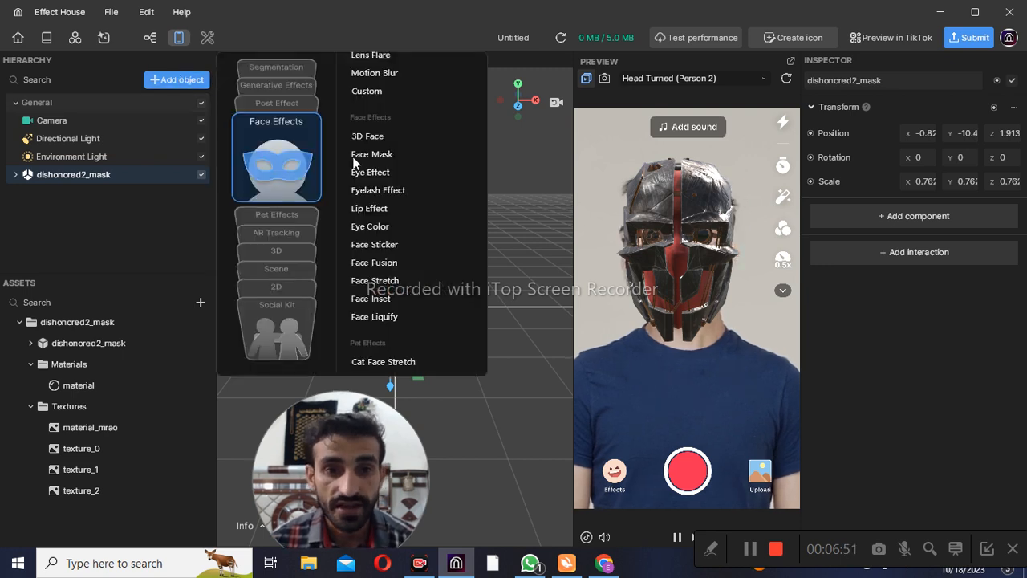
- Add a Head Tracker to the scene and nest the dishonored2_mask object under its Head
{"action": "scroll", "coordinate": [363, 289], "scroll_direction": "down", "scroll_amount": 3}
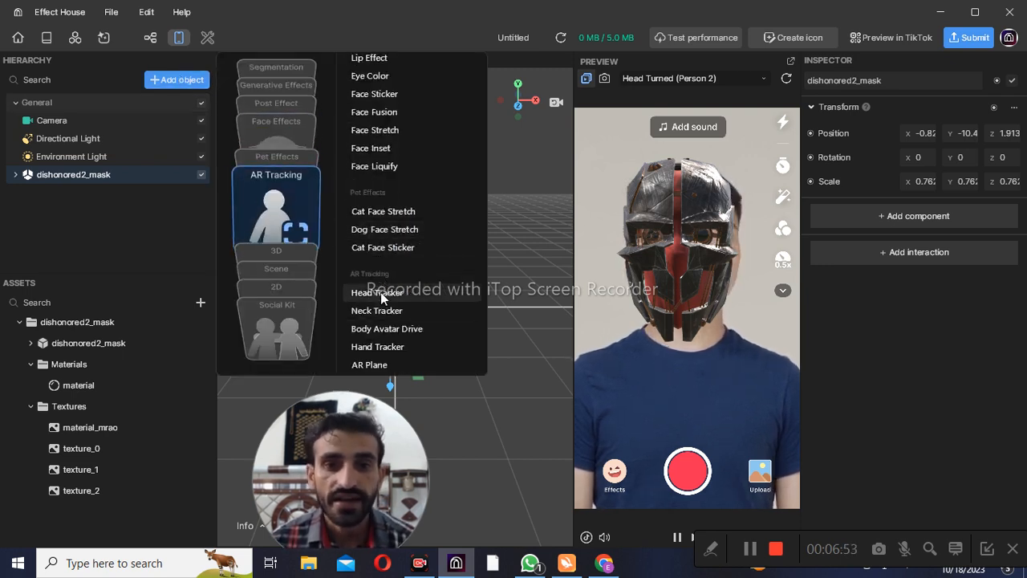
{"action": "left_click", "coordinate": [380, 292]}
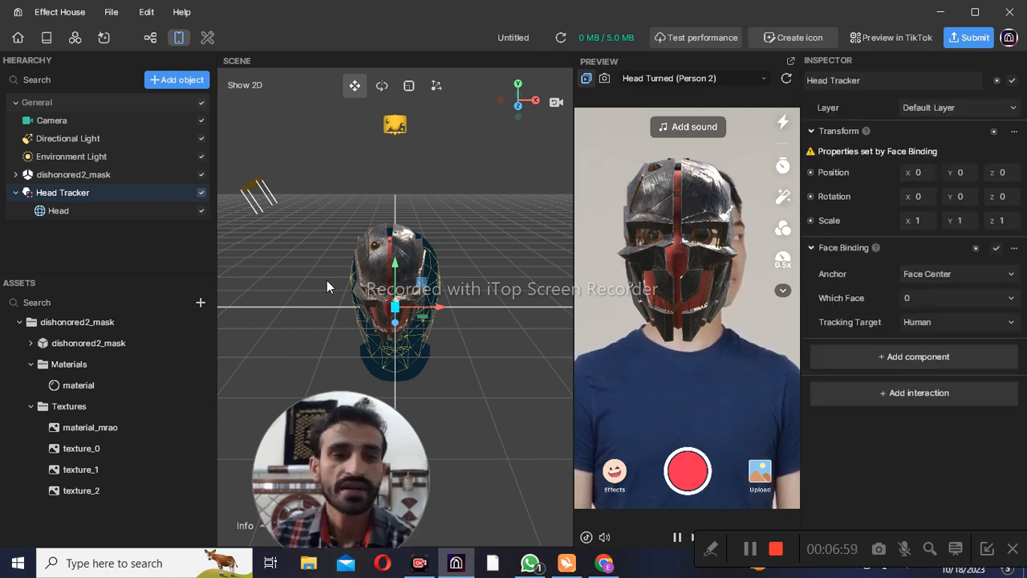
{"action": "left_click", "coordinate": [88, 175]}
{"action": "left_click_drag", "start_coordinate": [86, 171], "coordinate": [84, 211]}
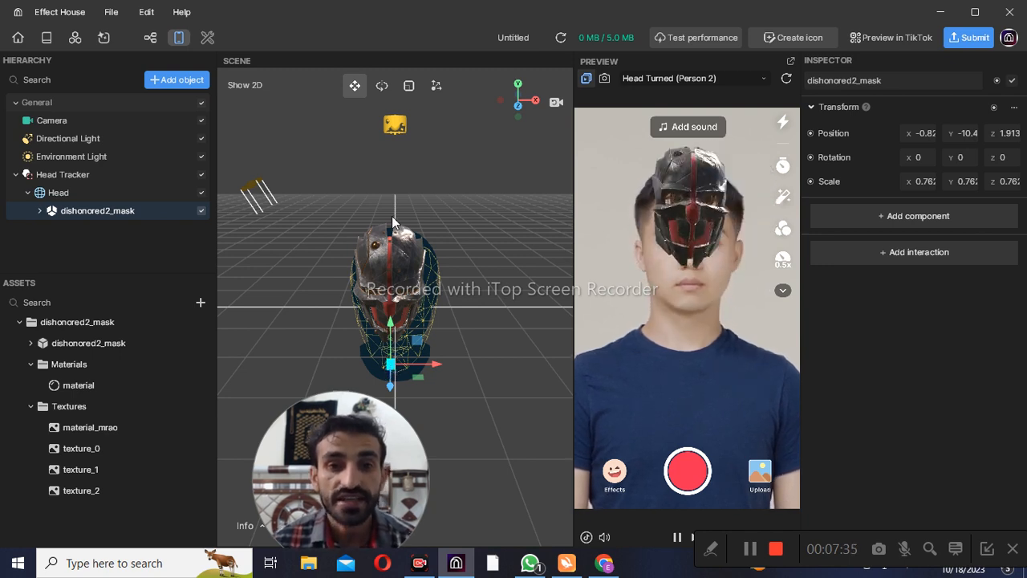
- Lower the mask to about X -0.13, Y -15.8, Z 4.72 and enlarge it to a scale of about 1.18, 0.88, 1.02
{"action": "left_click_drag", "start_coordinate": [391, 367], "coordinate": [394, 392]}
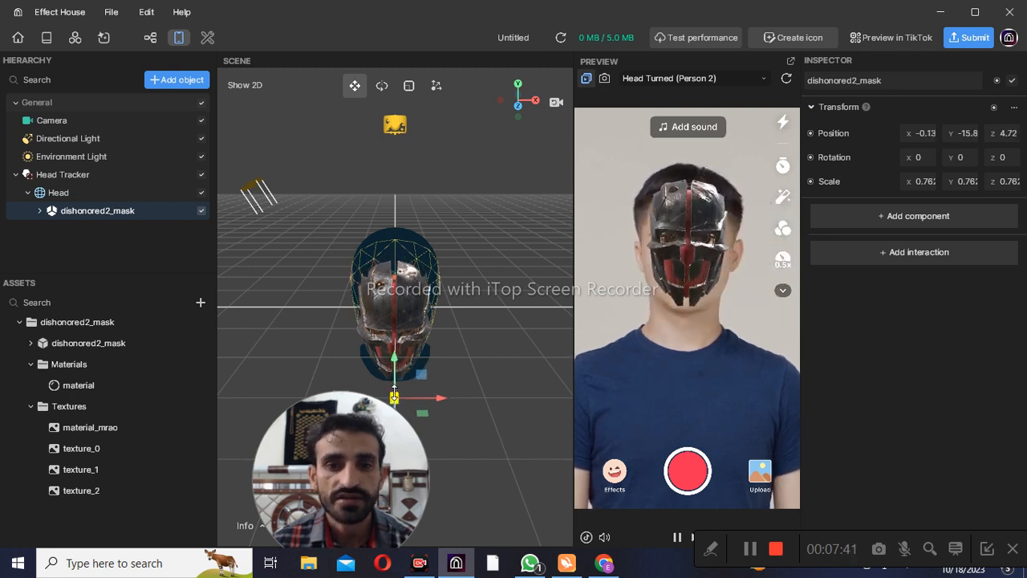
{"action": "left_click", "coordinate": [409, 86]}
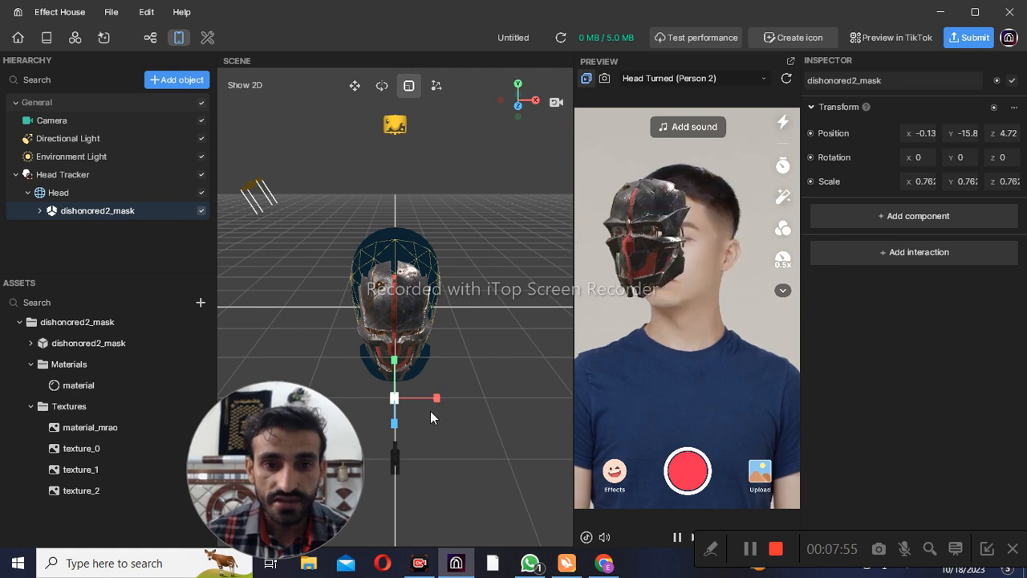
{"action": "left_click_drag", "start_coordinate": [421, 396], "coordinate": [395, 391]}
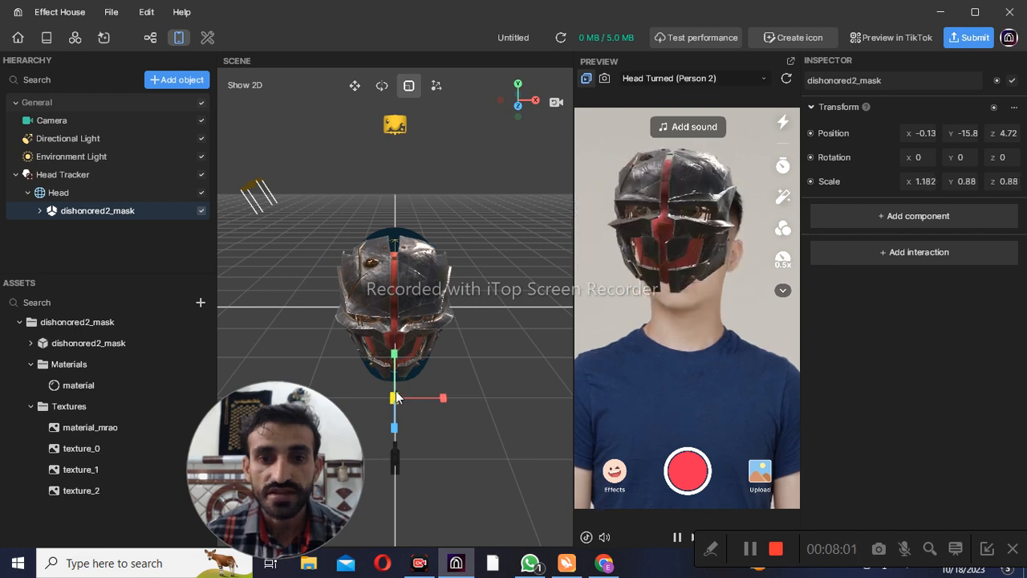
{"action": "left_click_drag", "start_coordinate": [394, 432], "coordinate": [396, 434]}
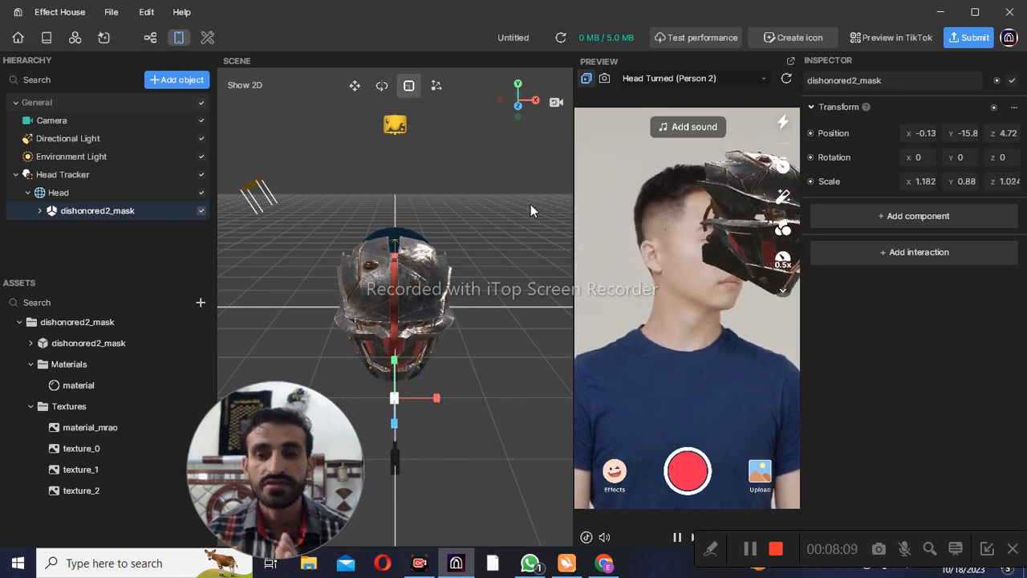
- Move the mask back against the front of the head model, to about X -2.13, Y -18.2, Z -1.87
{"action": "left_click", "coordinate": [533, 127]}
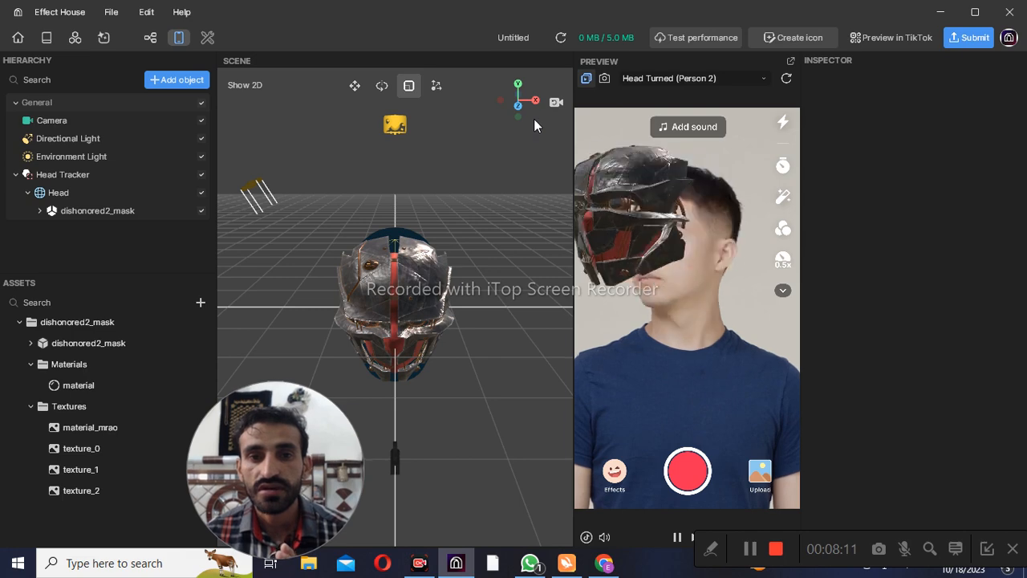
{"action": "mouse_move", "coordinate": [533, 110]}
{"action": "left_mouse_down"}
{"action": "mouse_move", "coordinate": [548, 115]}
{"action": "mouse_move", "coordinate": [524, 114]}
{"action": "mouse_move", "coordinate": [553, 108]}
{"action": "left_mouse_up"}
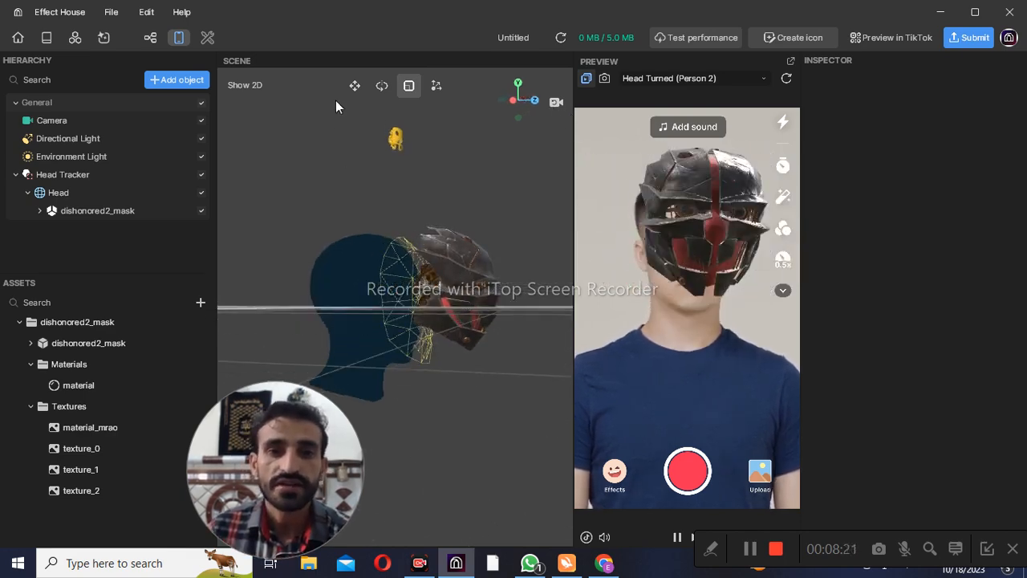
{"action": "left_click", "coordinate": [355, 86]}
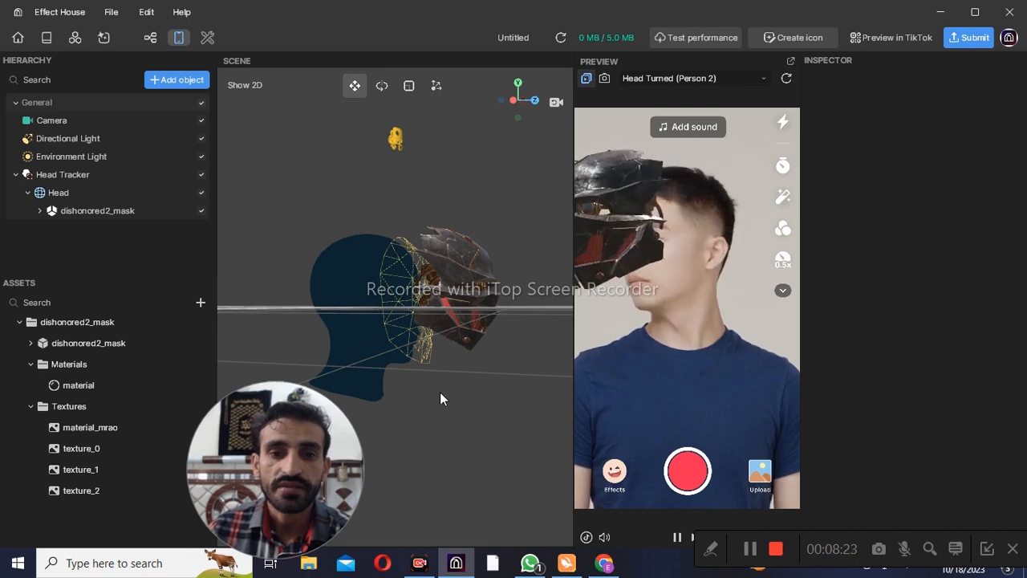
{"action": "left_click", "coordinate": [112, 211]}
{"action": "left_click_drag", "start_coordinate": [423, 402], "coordinate": [383, 415]}
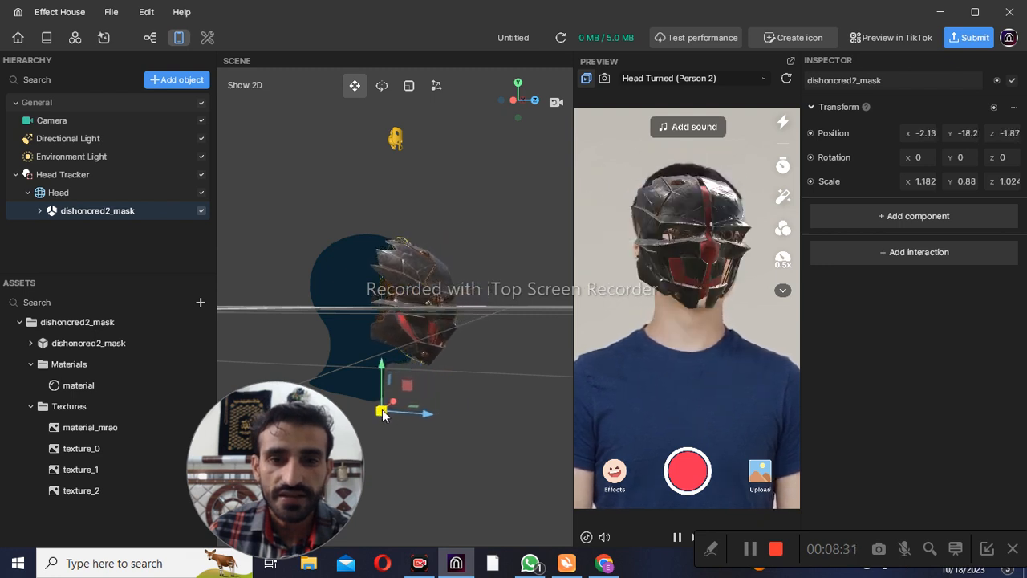